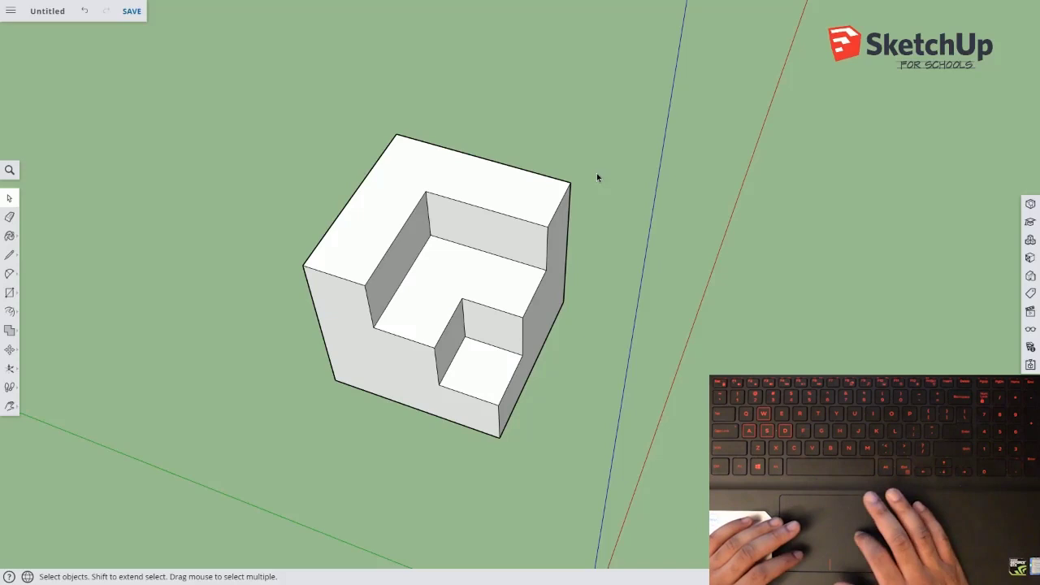
- Orbit around the stepped cube to its opposite side so the steps appear on the left
click(11, 408)
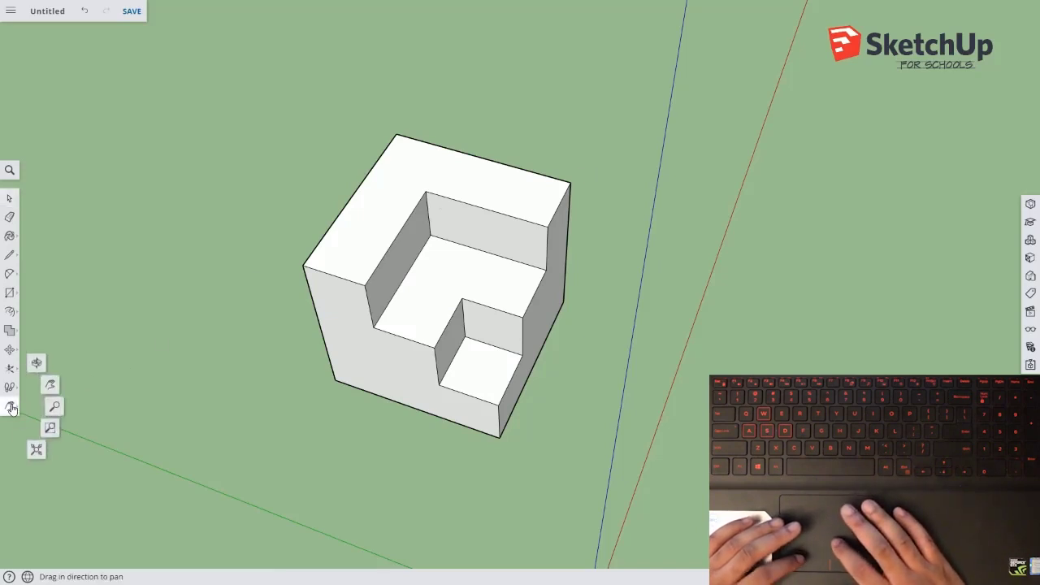
click(37, 363)
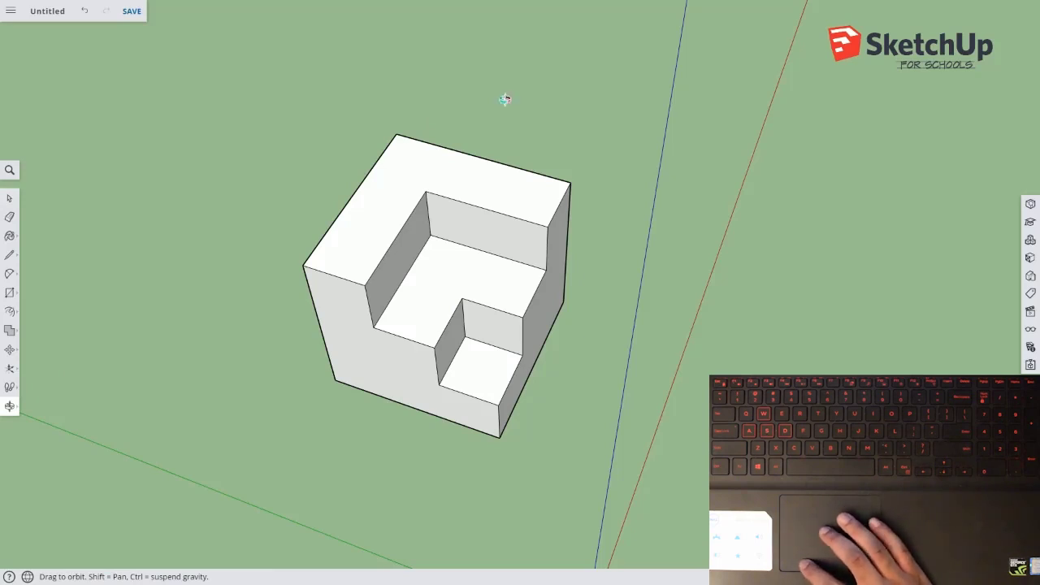
drag(504, 99, 262, 96)
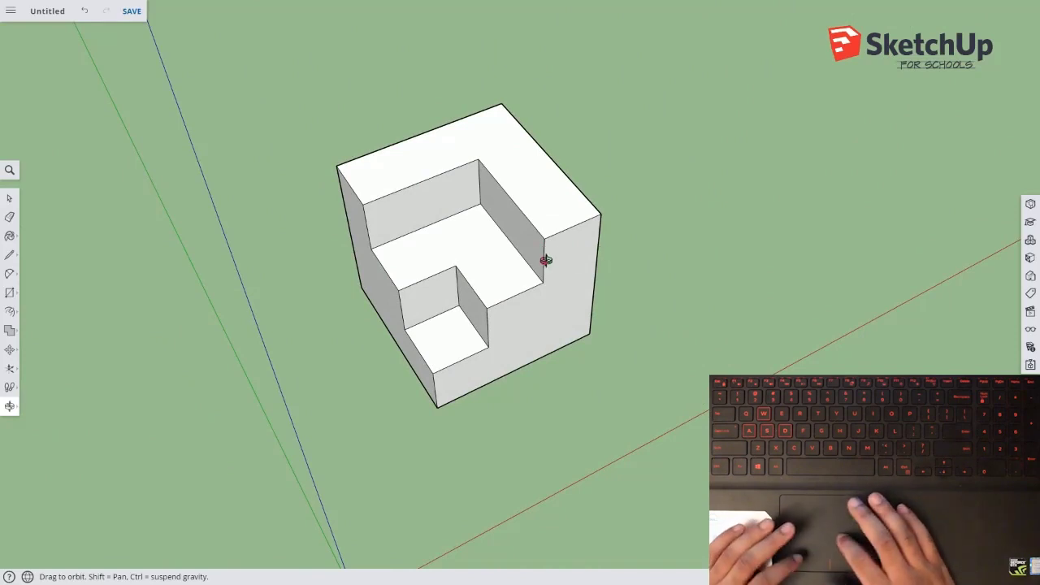
drag(558, 253, 414, 271)
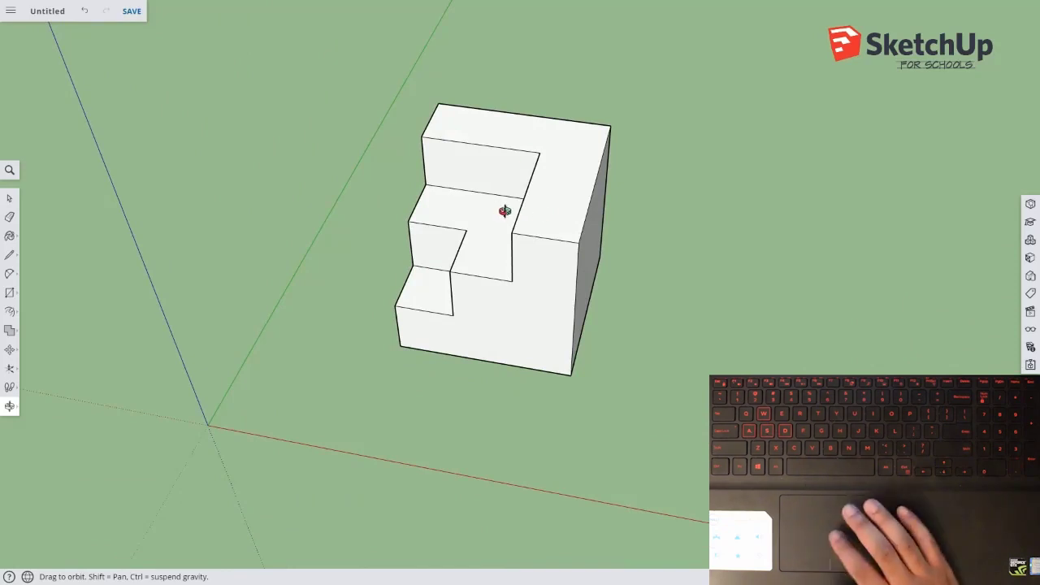
drag(620, 251, 446, 248)
drag(707, 276, 515, 218)
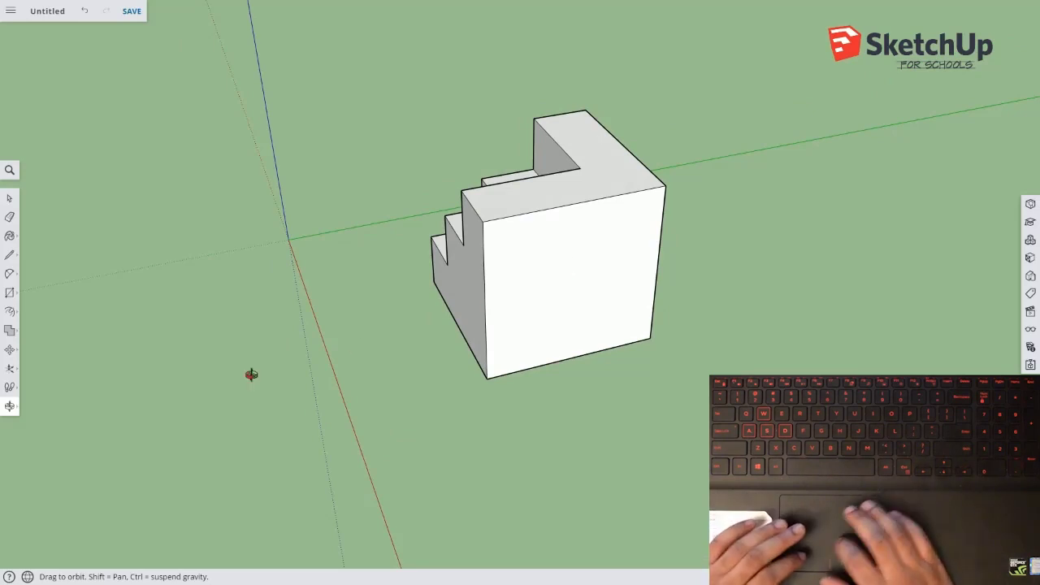
- Pan the view with the Pan tool, then again with the H shortcut, moving the cube further left
click(12, 410)
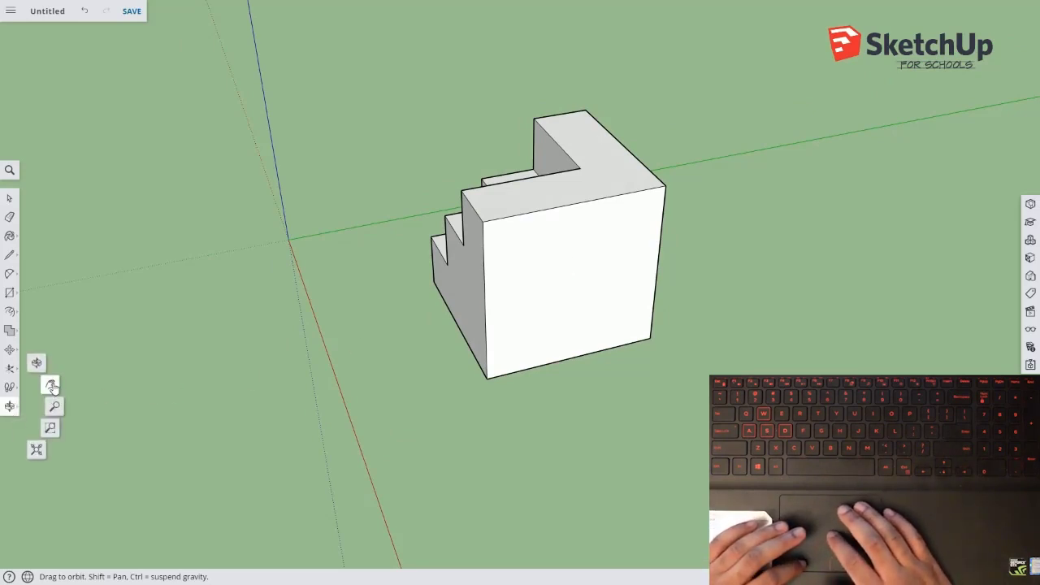
click(50, 385)
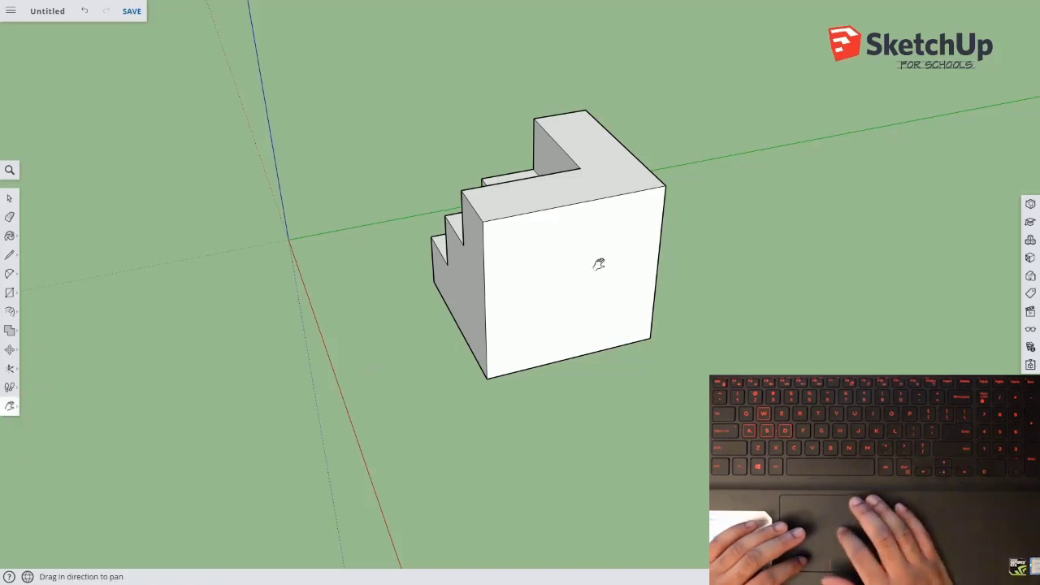
drag(641, 279, 436, 249)
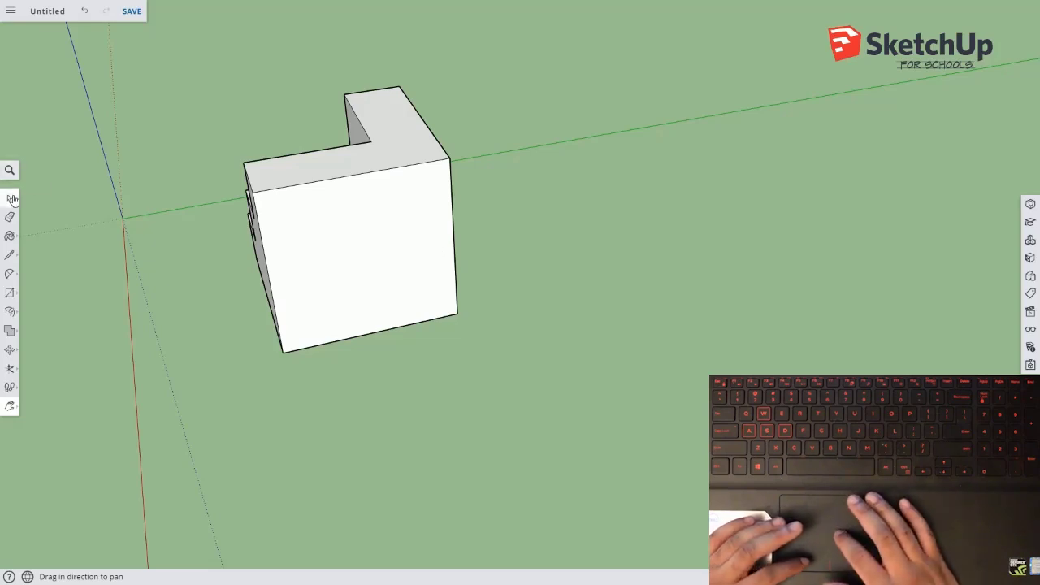
click(11, 198)
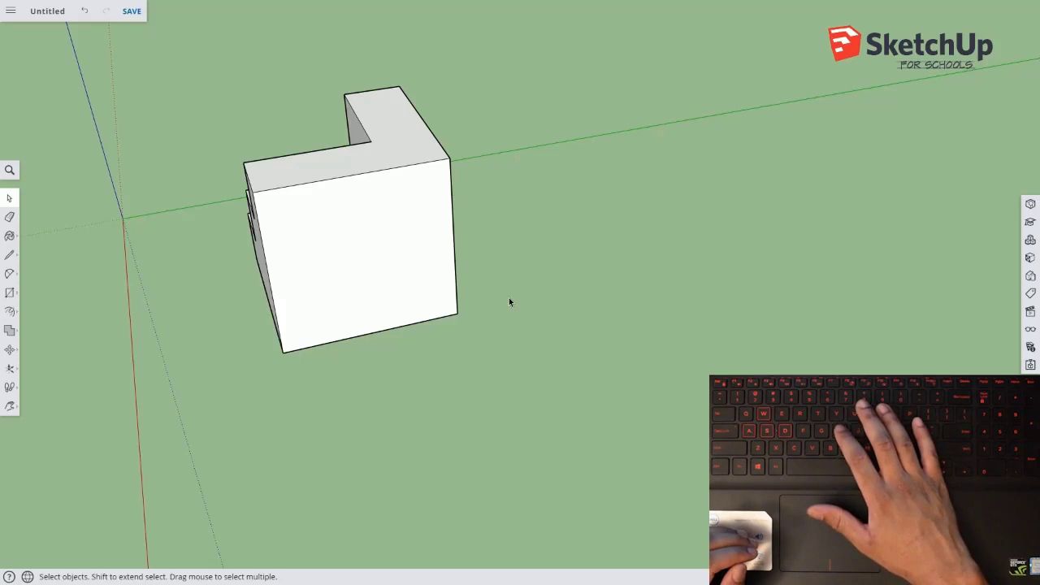
key(h)
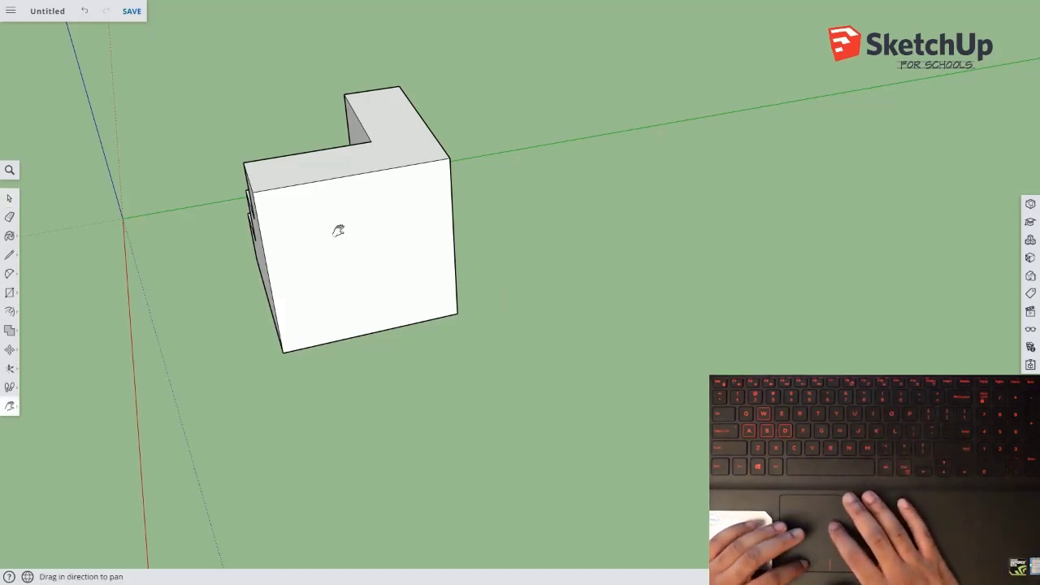
drag(358, 237, 320, 284)
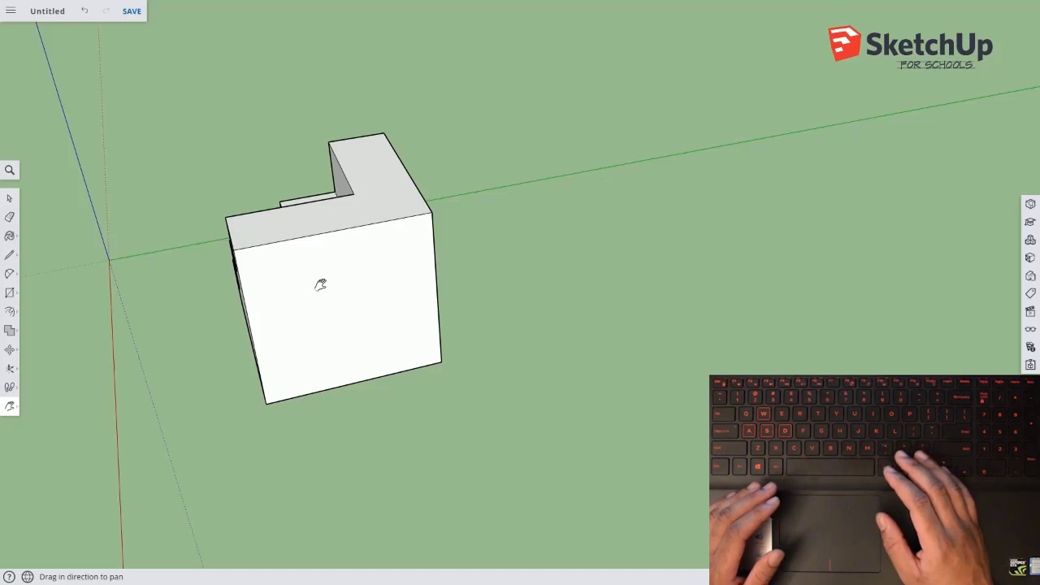
- Zoom in and out on the stepped cube with the Zoom tool, leaving it slightly smaller
click(14, 412)
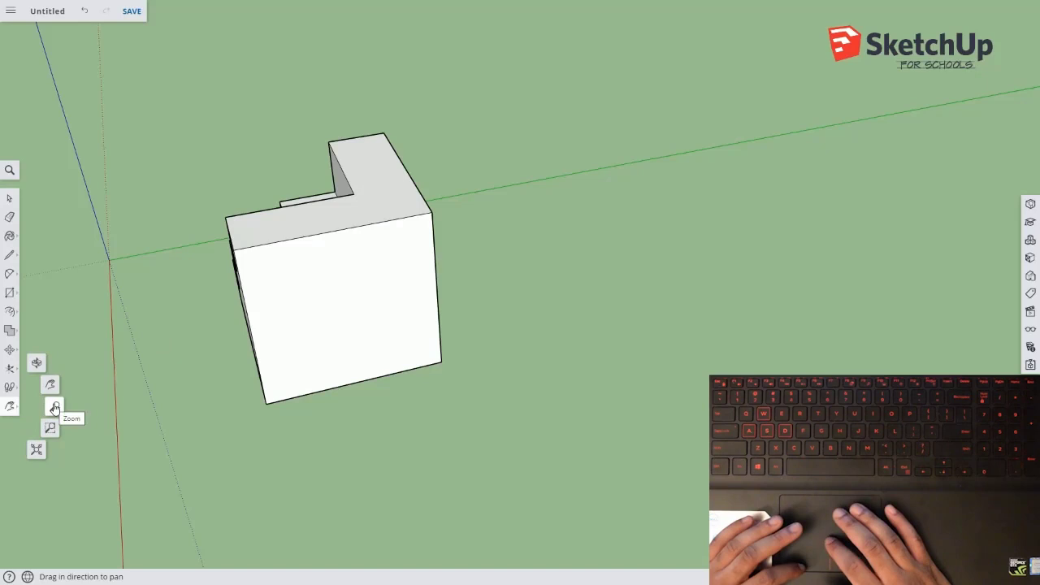
click(55, 408)
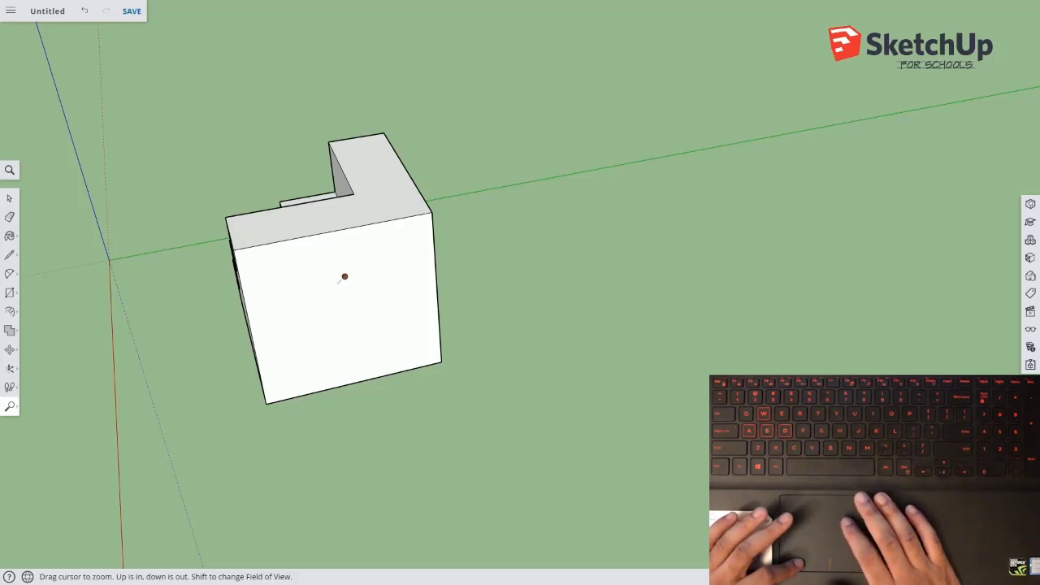
drag(344, 276, 387, 300)
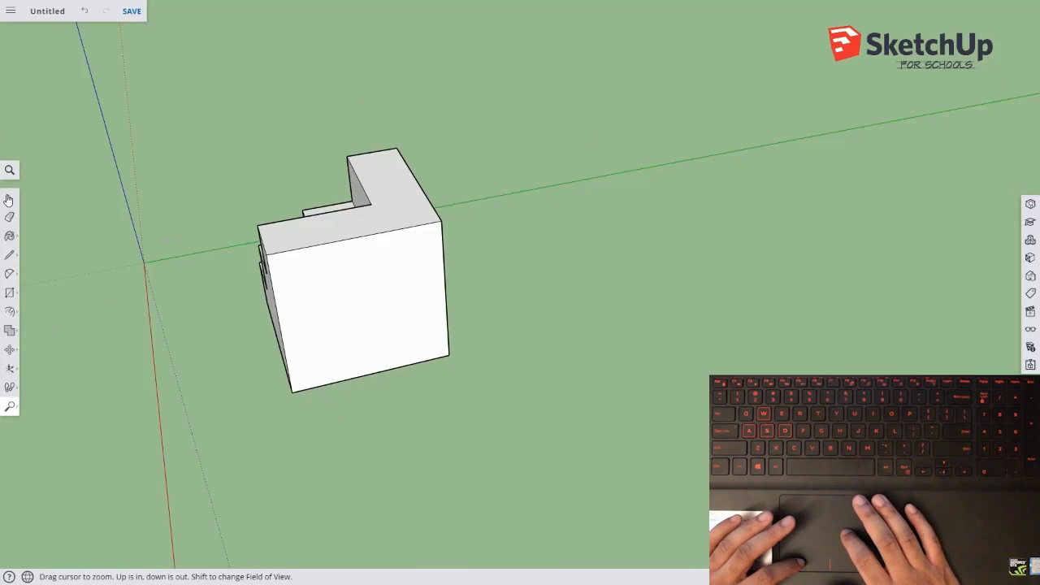
- Return to Select and scroll to zoom out and back in, ending close on the L-shaped block
click(10, 197)
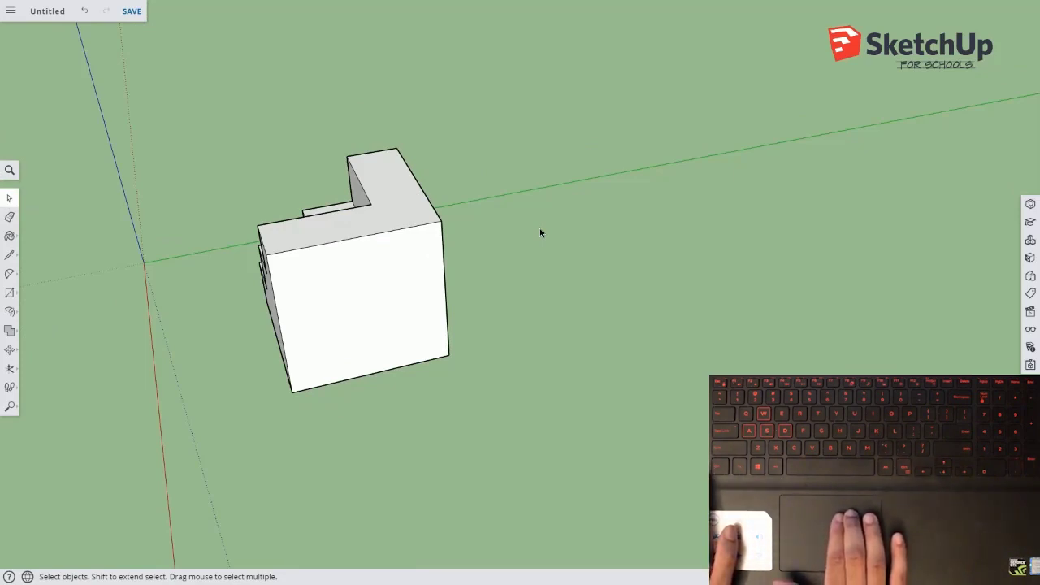
scroll(539, 233, up, 5)
scroll(539, 232, down, 3)
scroll(539, 232, down, 5)
scroll(540, 233, up, 5)
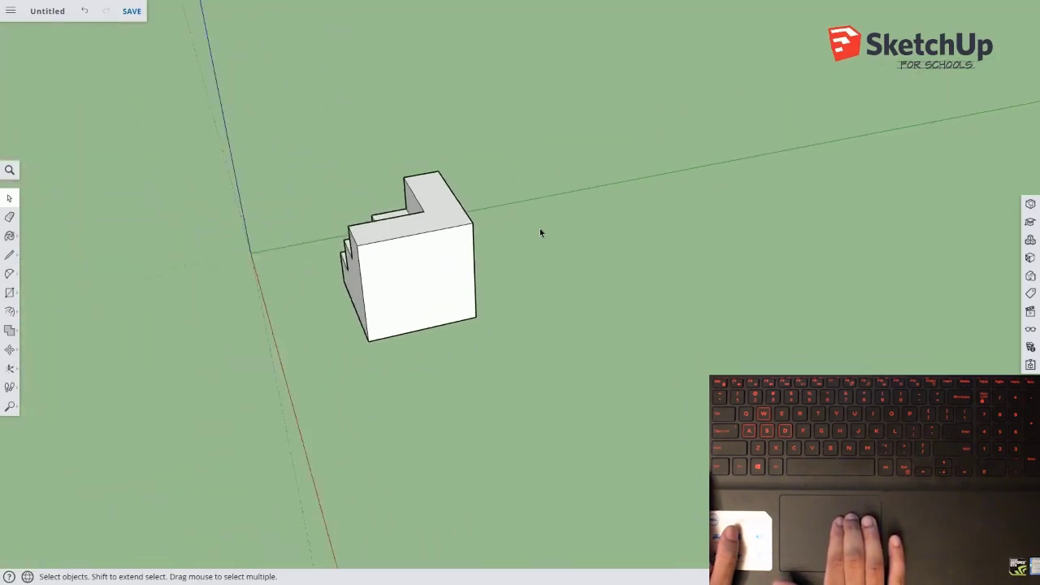
scroll(540, 232, up, 2)
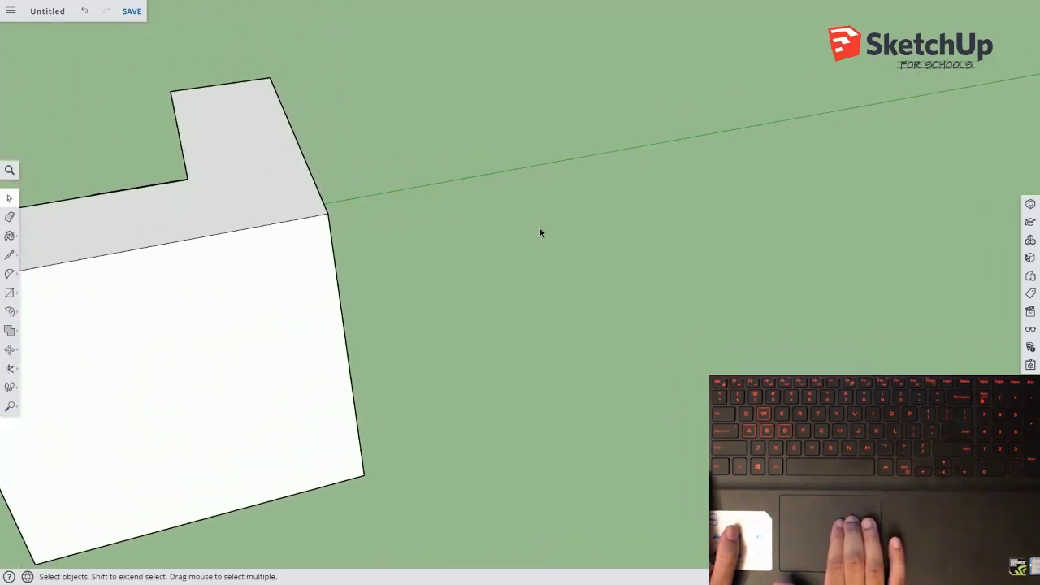
scroll(539, 232, up, 2)
scroll(539, 233, down, 5)
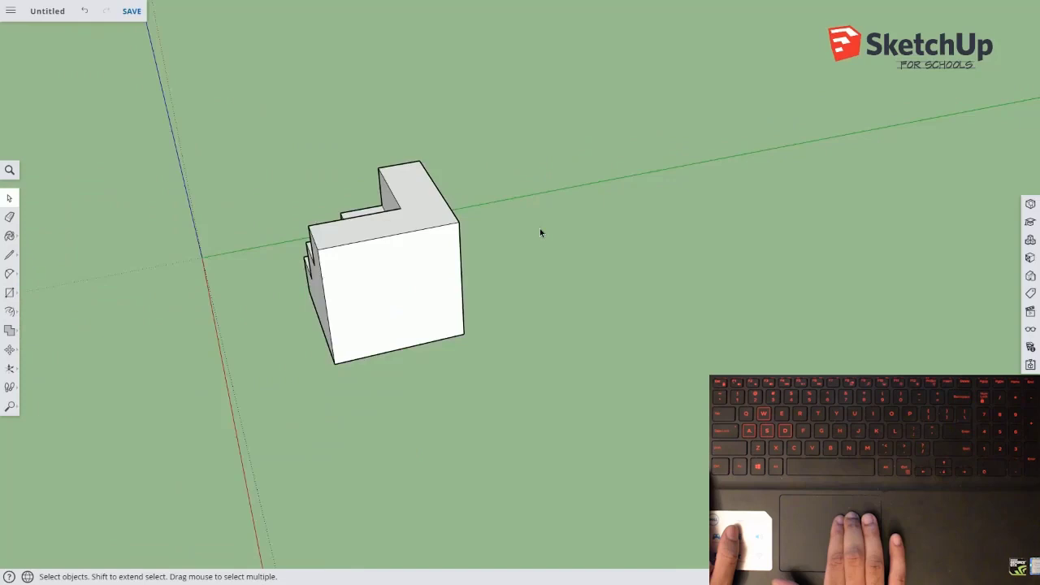
scroll(540, 233, down, 6)
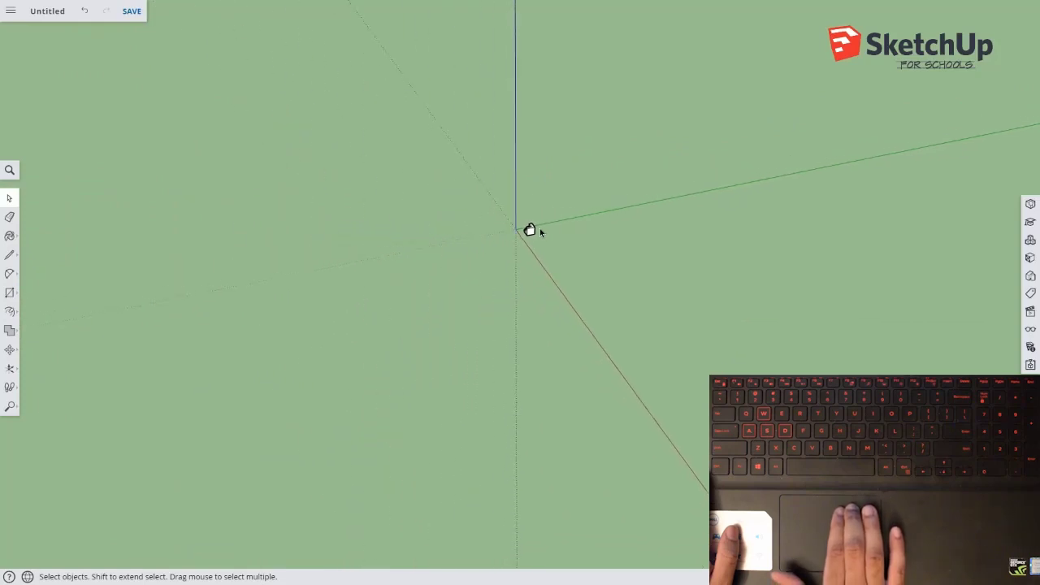
scroll(540, 232, up, 6)
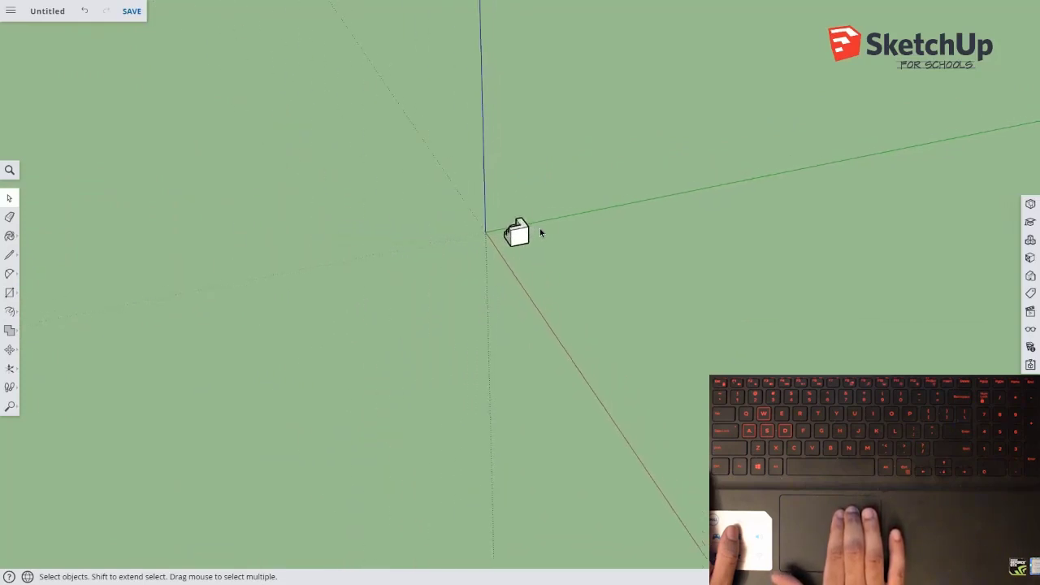
scroll(541, 232, up, 4)
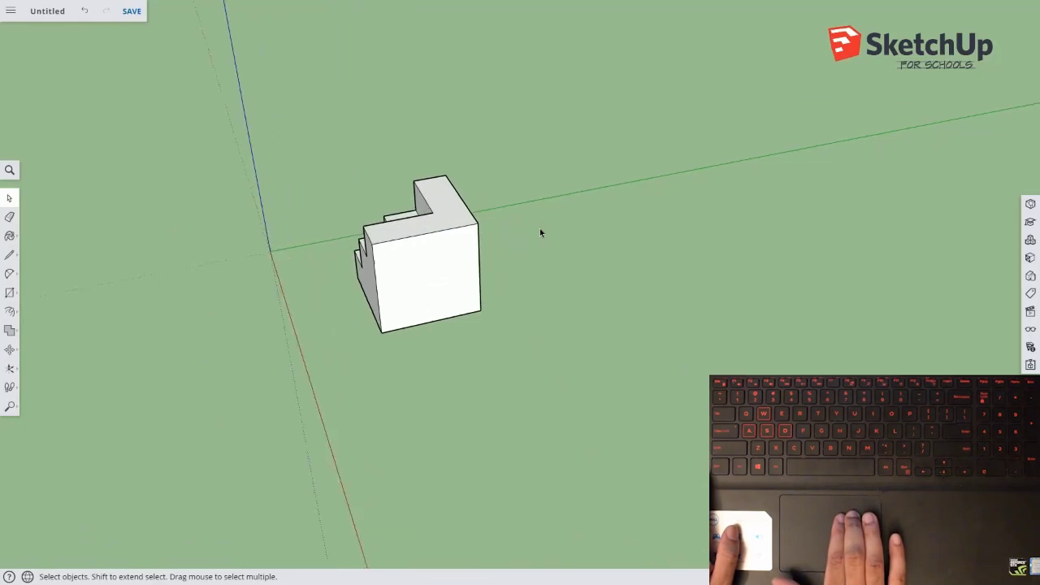
scroll(540, 232, up, 8)
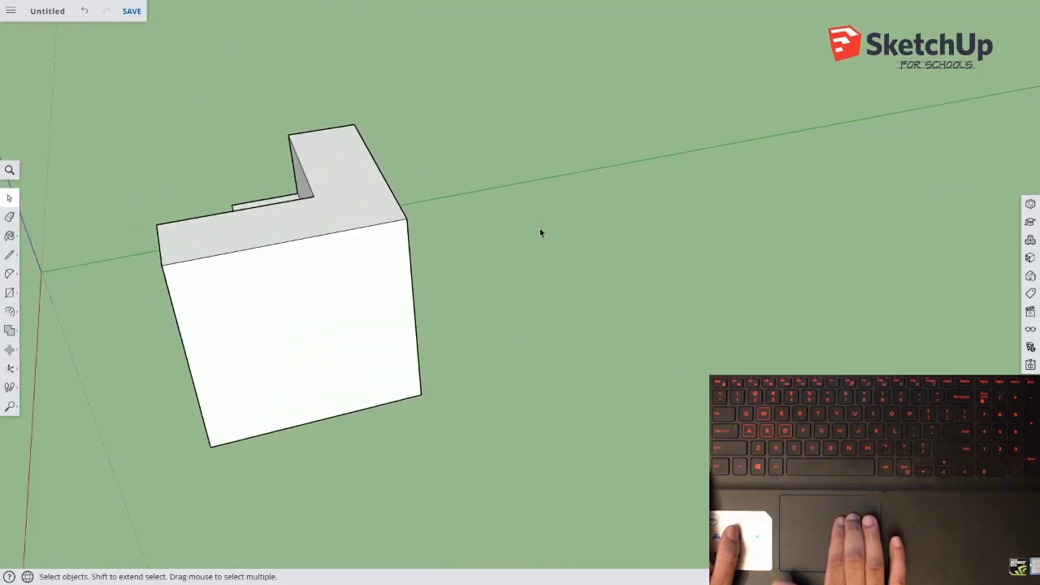
scroll(539, 232, up, 1)
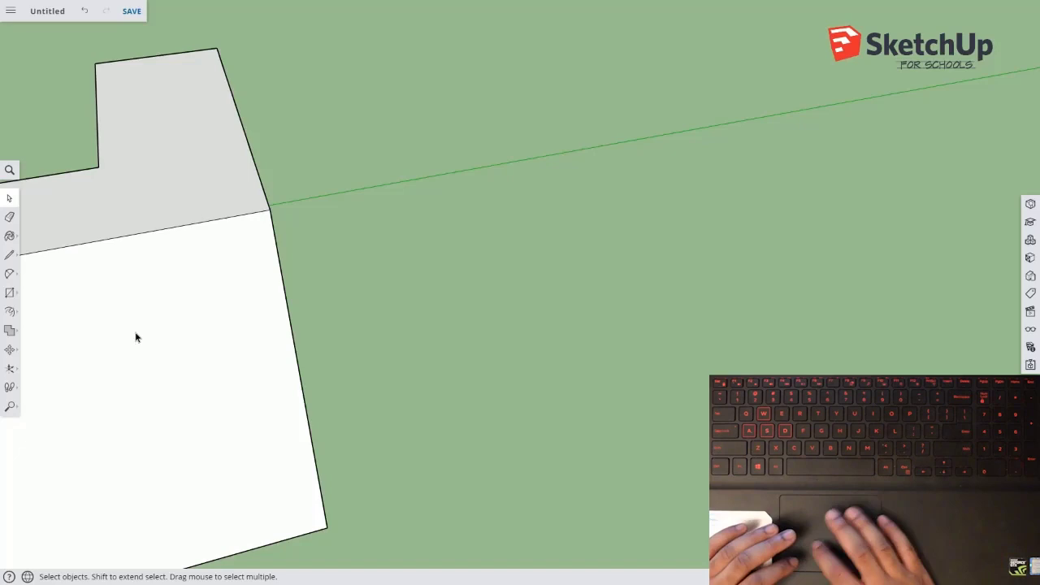
- Orbit around the block and tilt the view to see the steps from the front
click(10, 408)
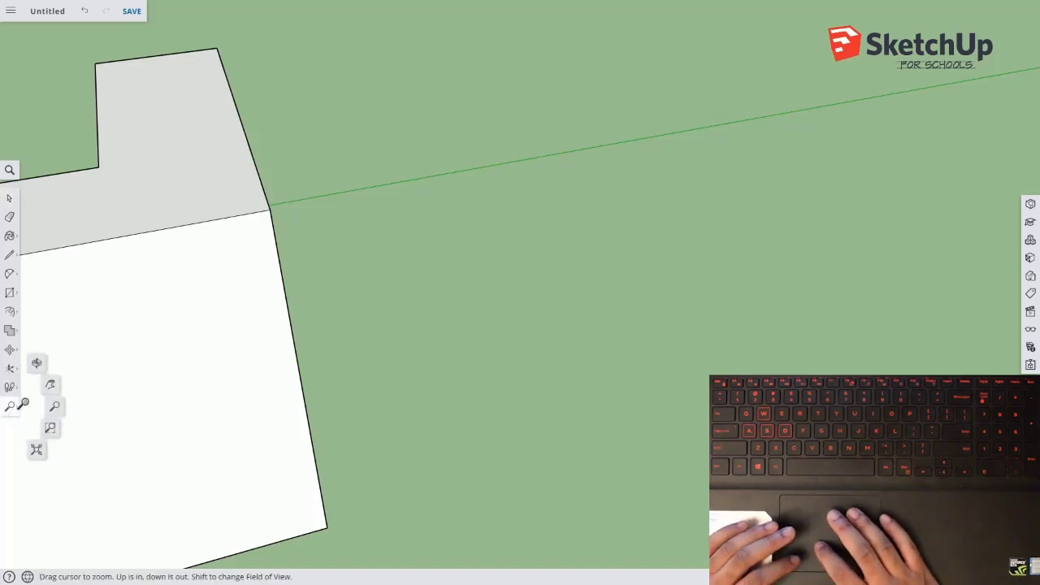
click(36, 364)
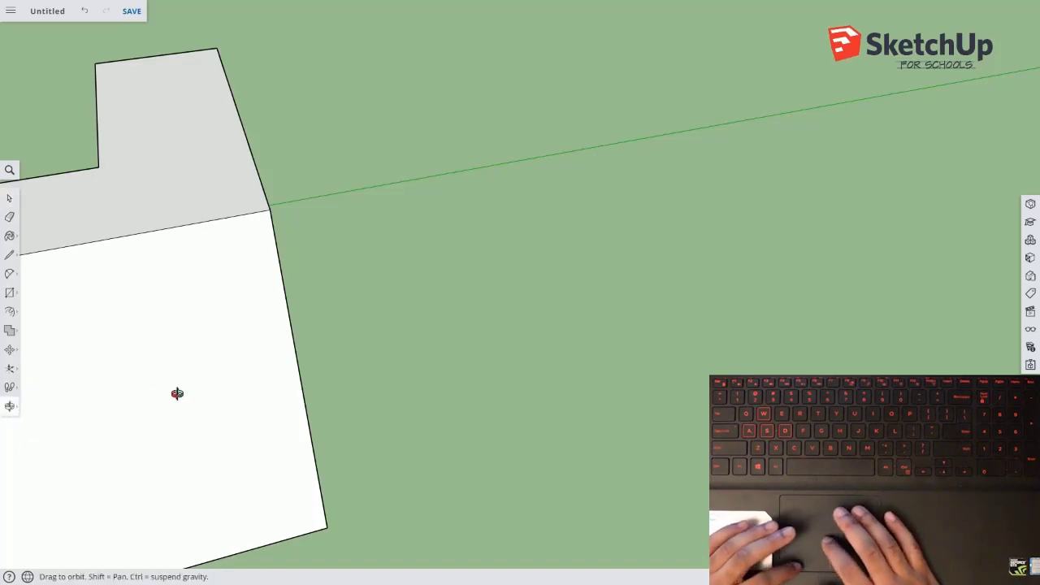
drag(174, 392, 639, 305)
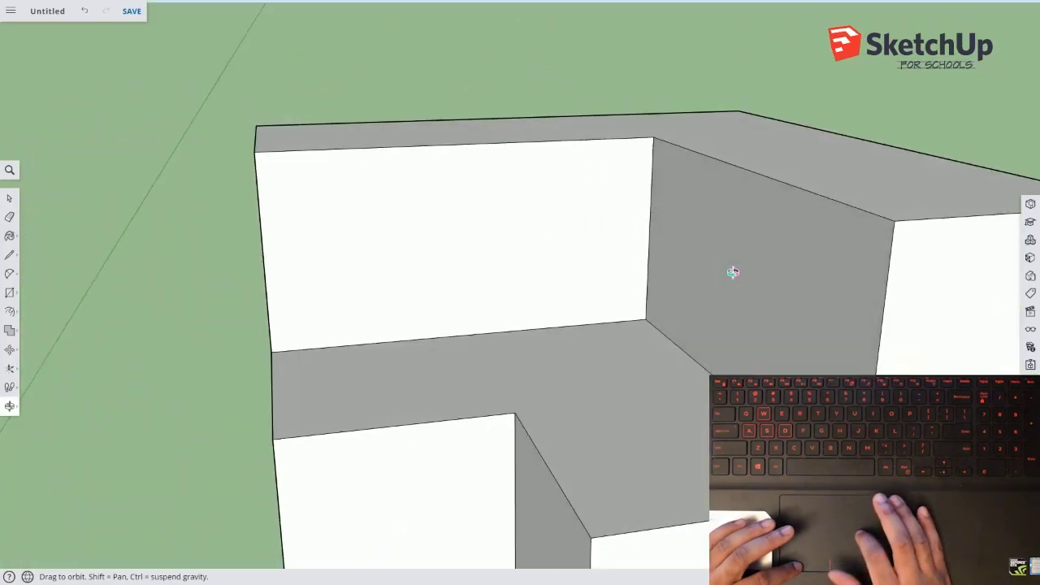
drag(732, 272, 740, 216)
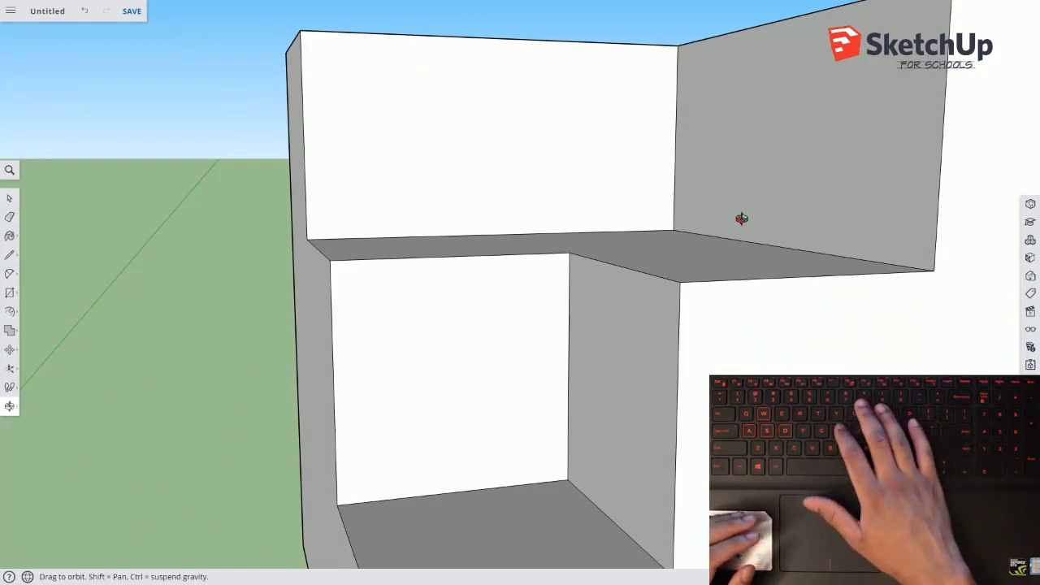
- Pan the stepped block left with the H shortcut and scroll to adjust the zoom
key(h)
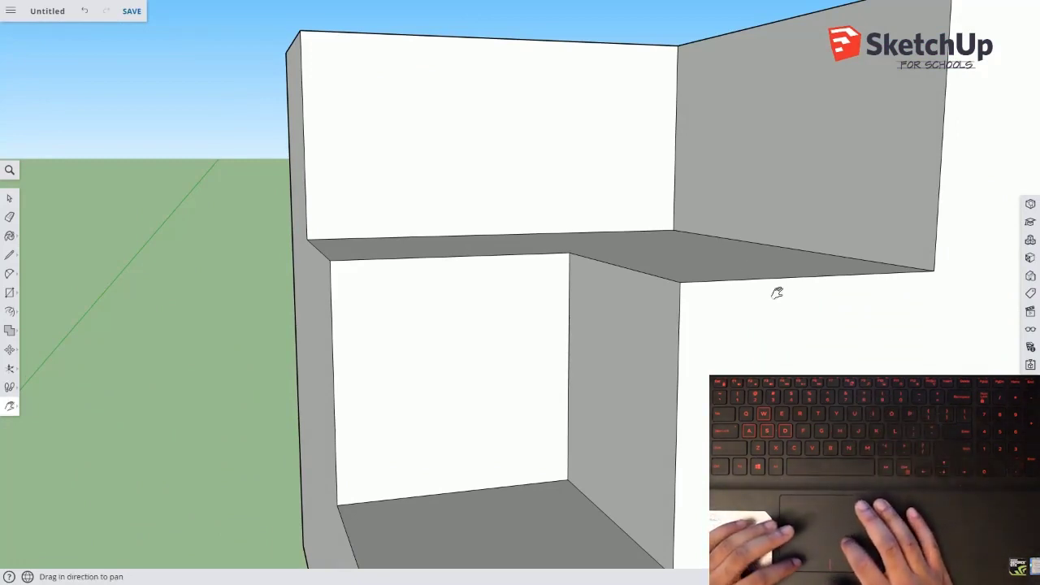
drag(777, 293, 537, 239)
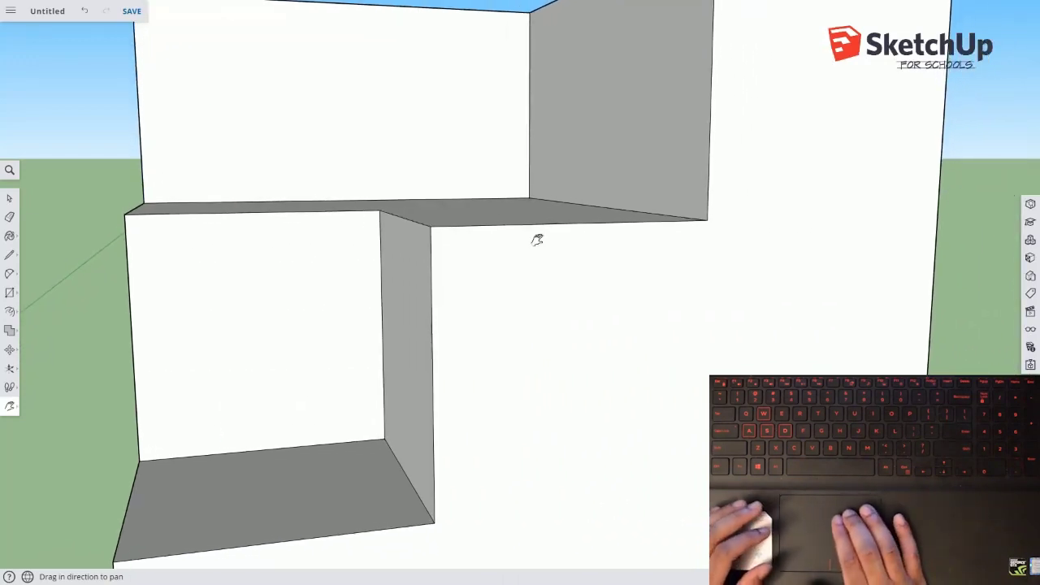
scroll(537, 240, down, 10)
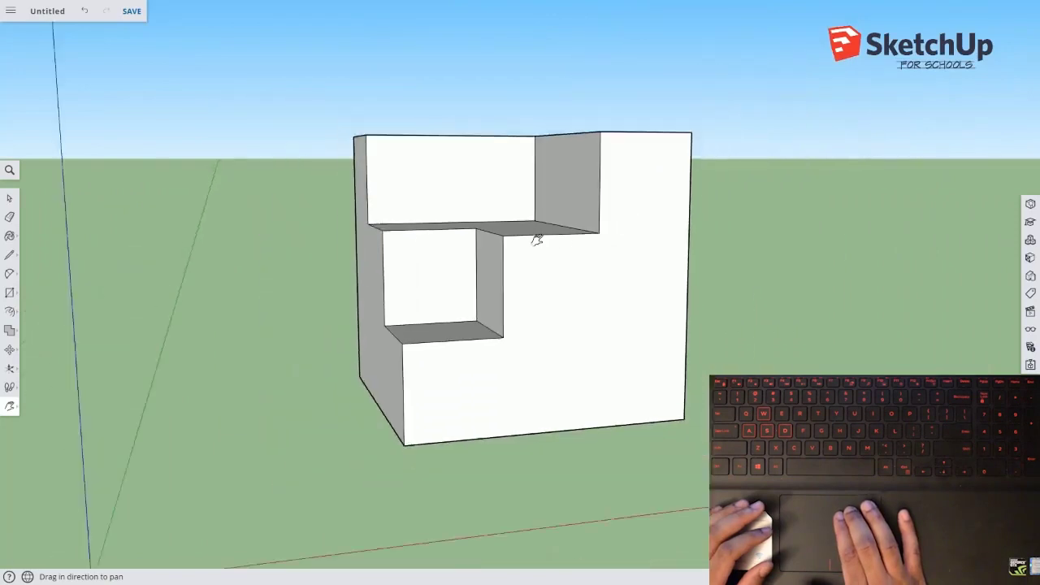
scroll(537, 240, up, 1)
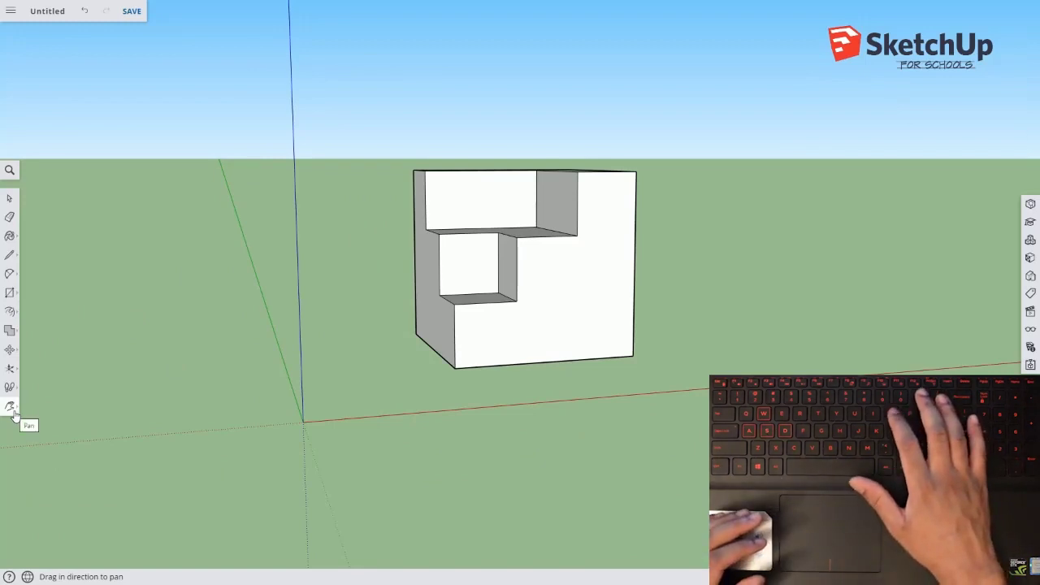
- Orbit with the O shortcut to show the cube's top and left side, matching the SketchUp logo
key(o)
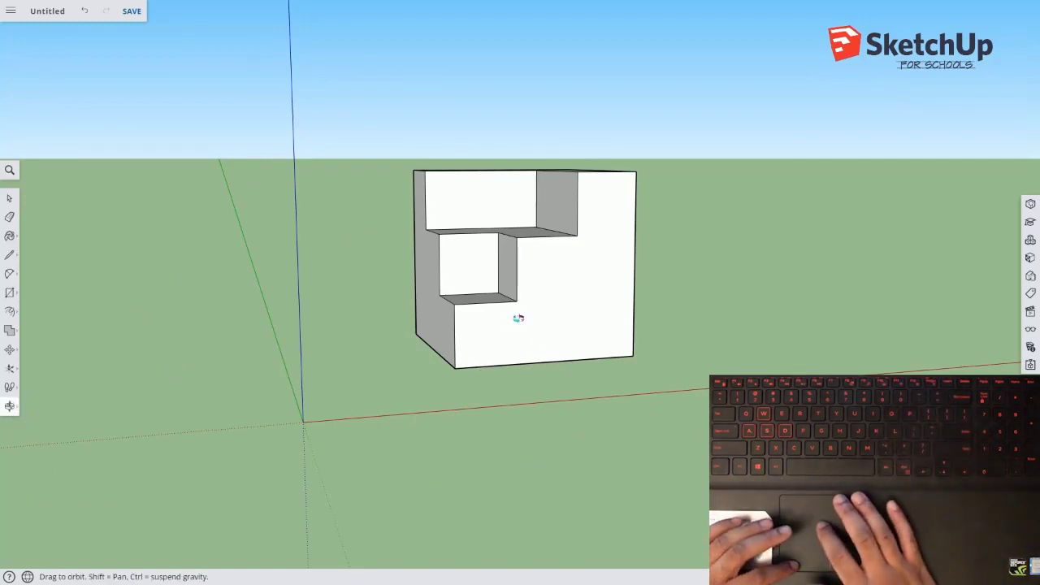
drag(515, 316, 508, 420)
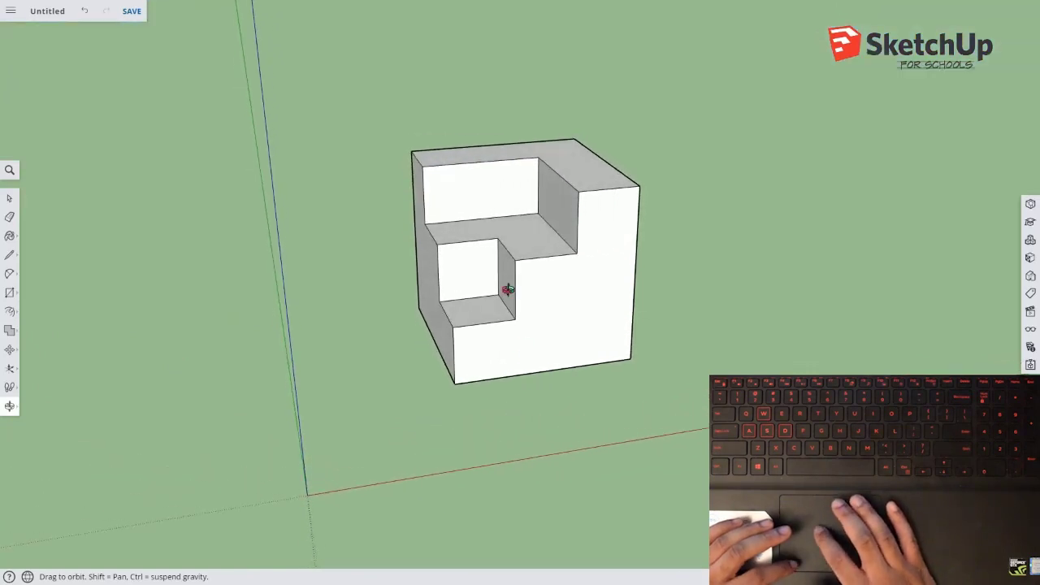
drag(515, 307, 678, 344)
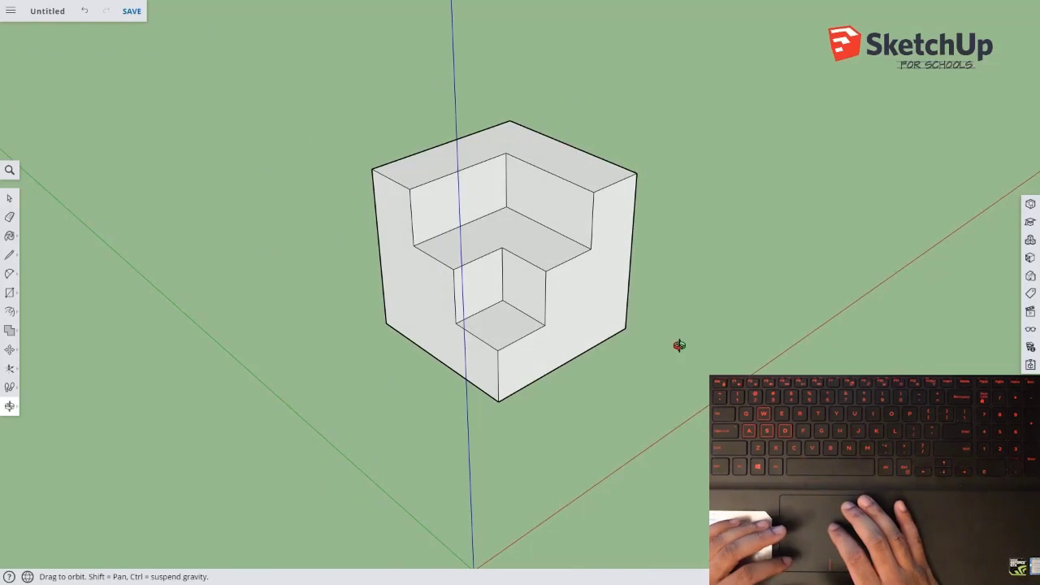